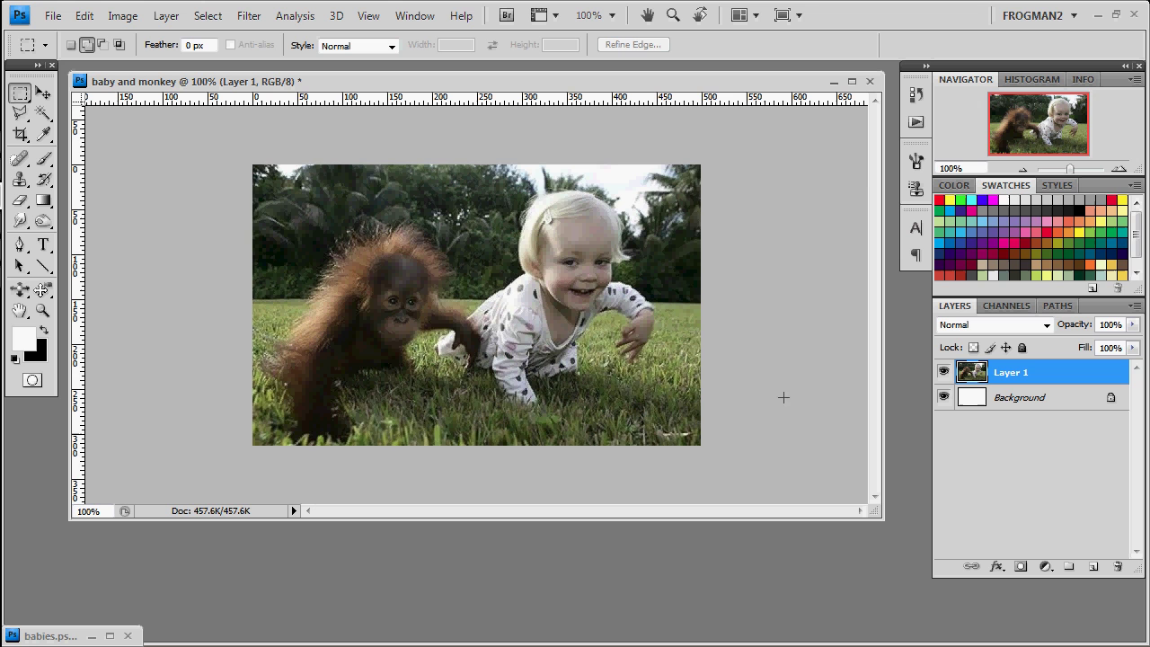
Step: Add a new empty layer and switch to the Polygonal Lasso Tool
left_click(1094, 567)
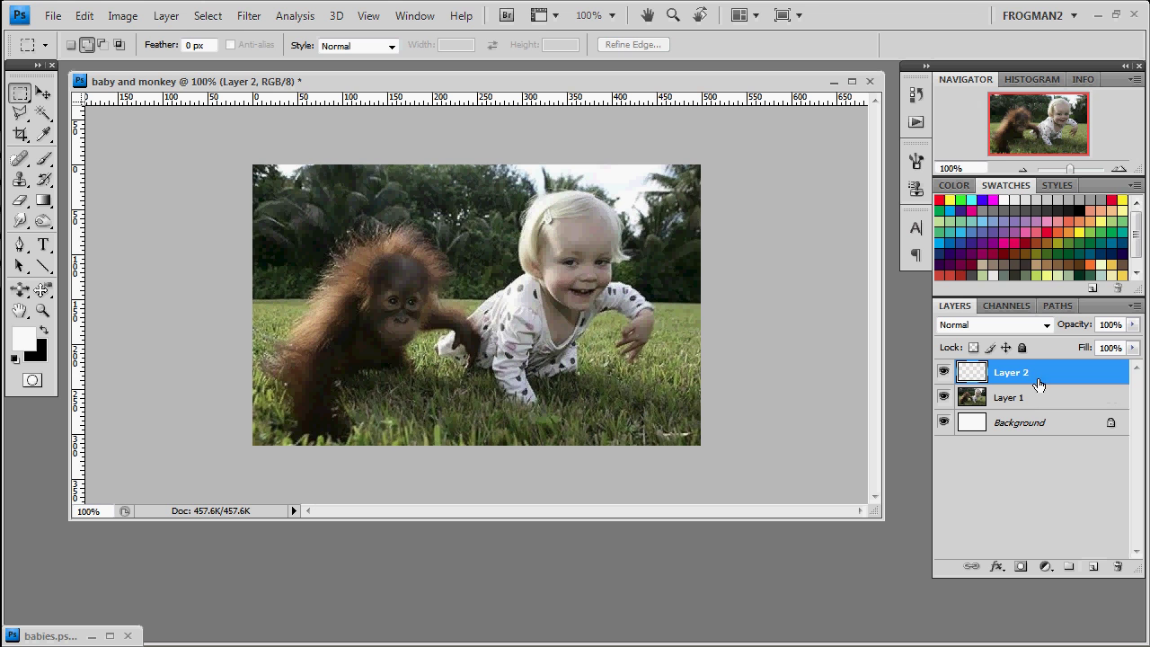
left_click(19, 115)
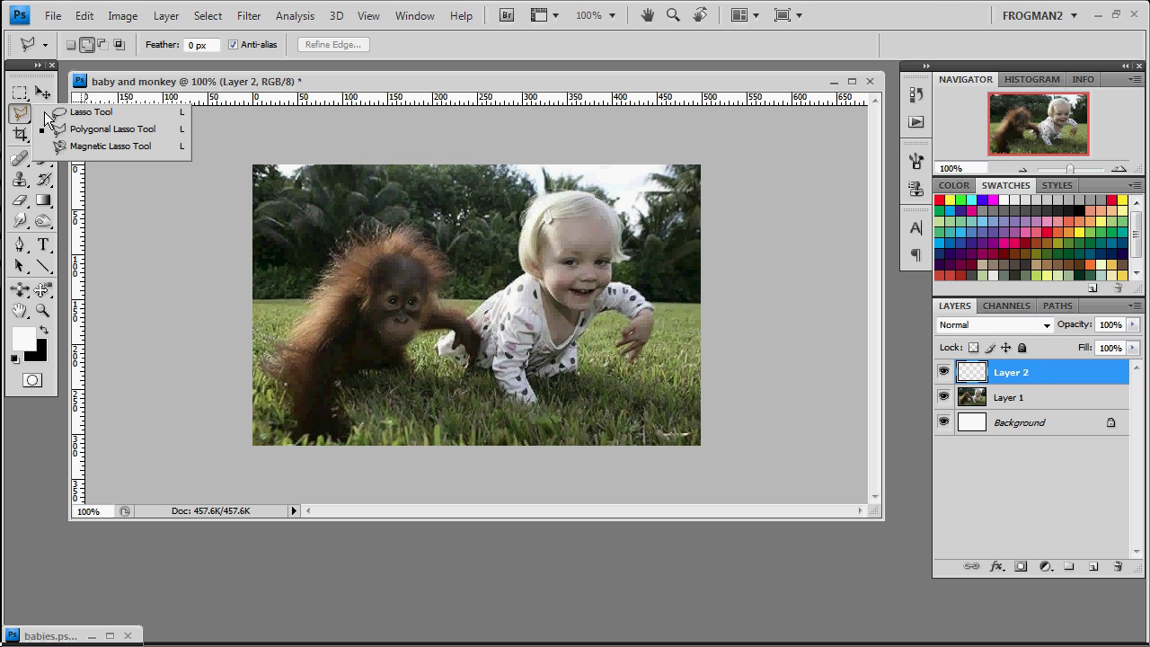
left_click(99, 131)
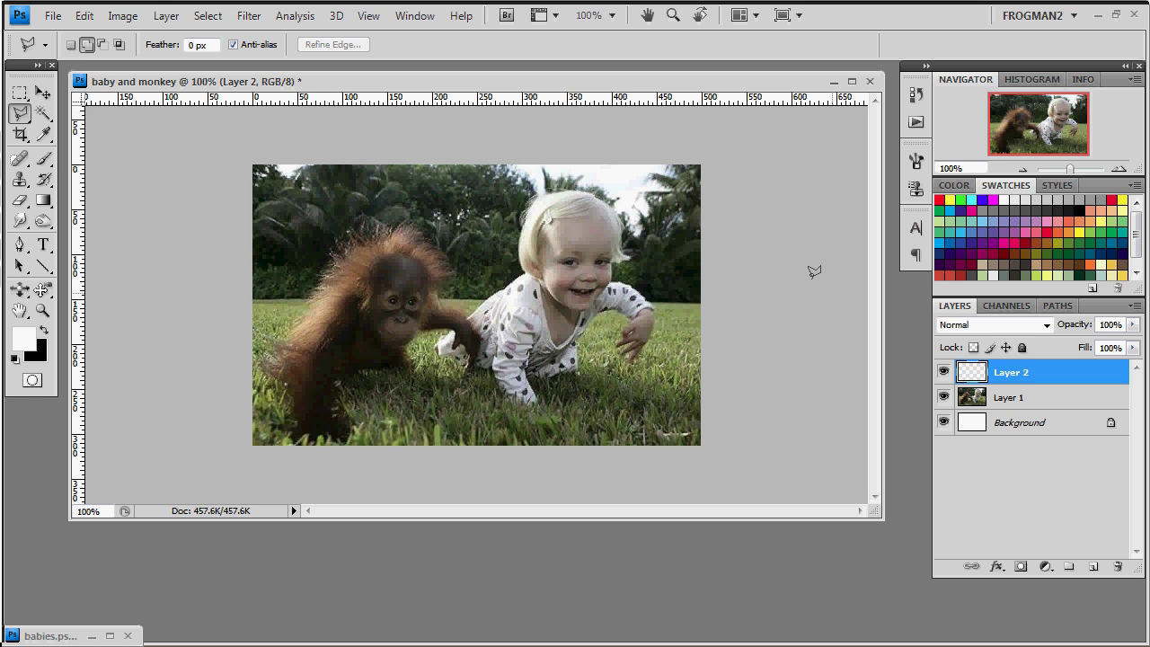
Step: Zoom to 500% on the baby and outline a thin wedge from her eye to the right edge
left_click(1116, 170)
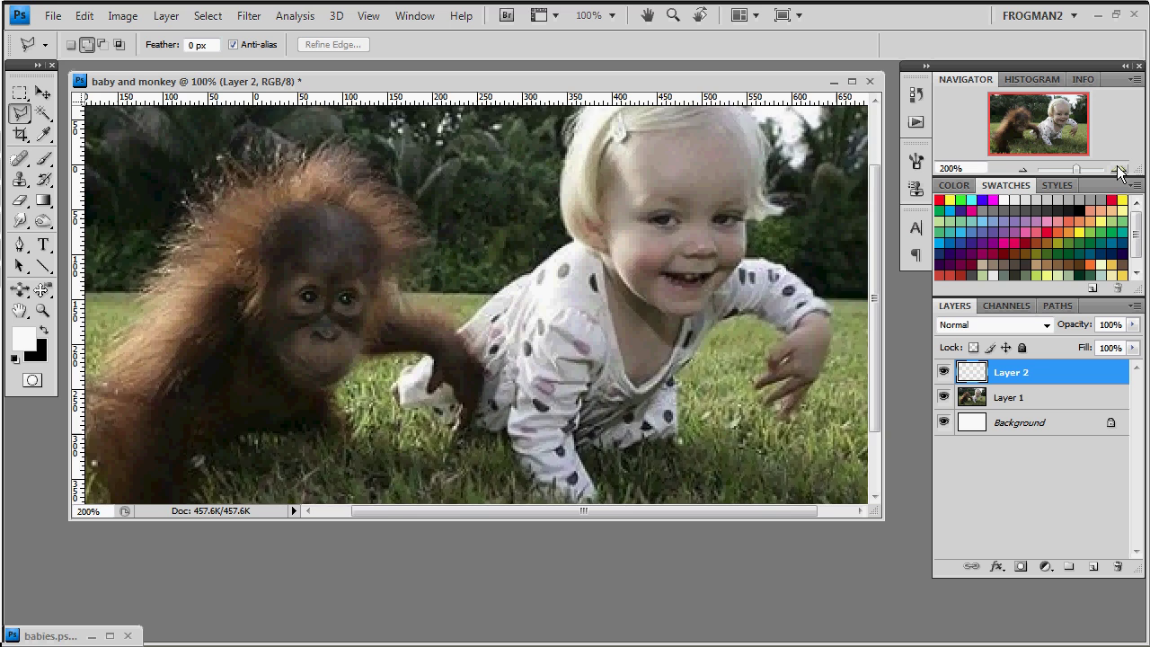
key("ctrl+plus")
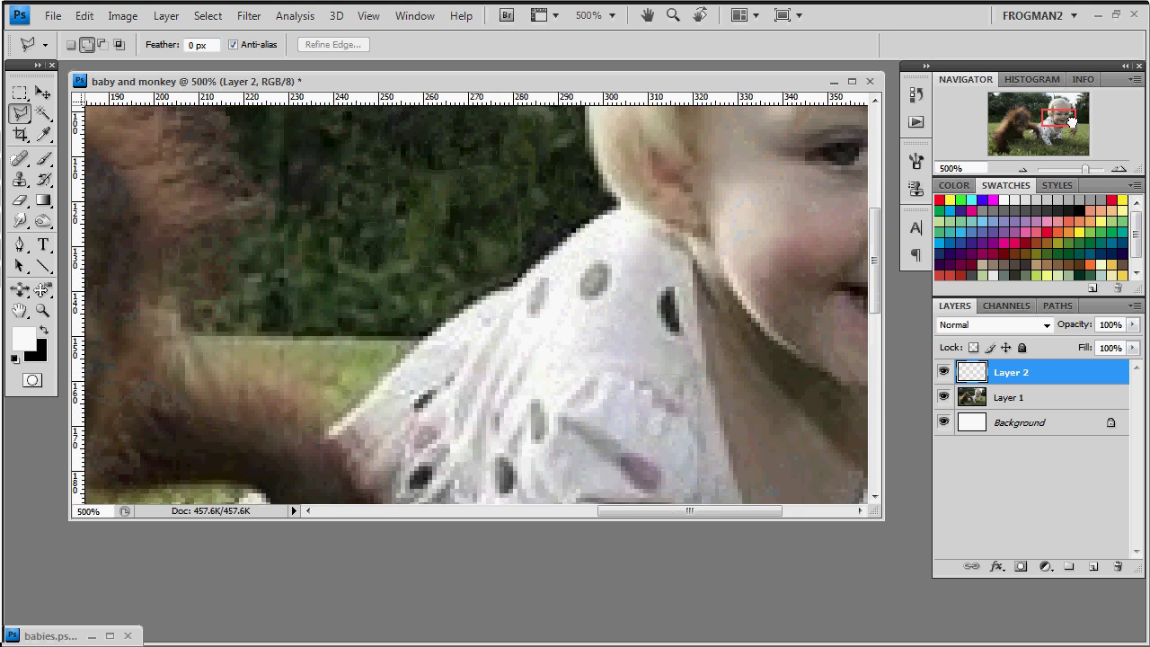
left_click_drag(1037, 125, 1064, 115)
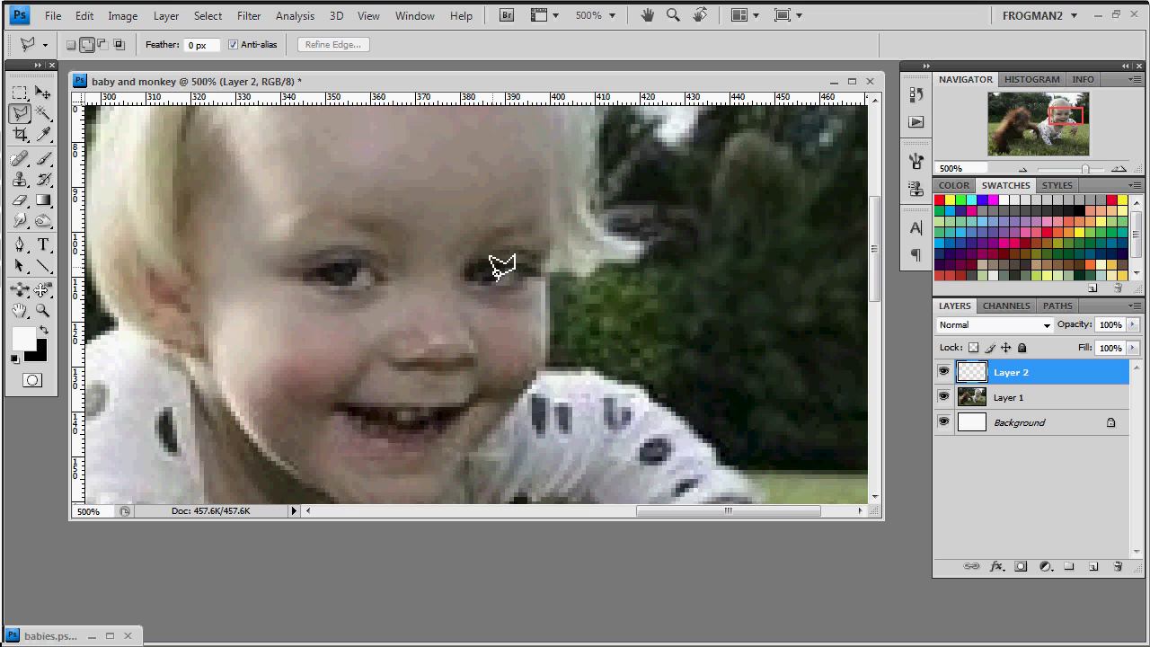
left_click(493, 269)
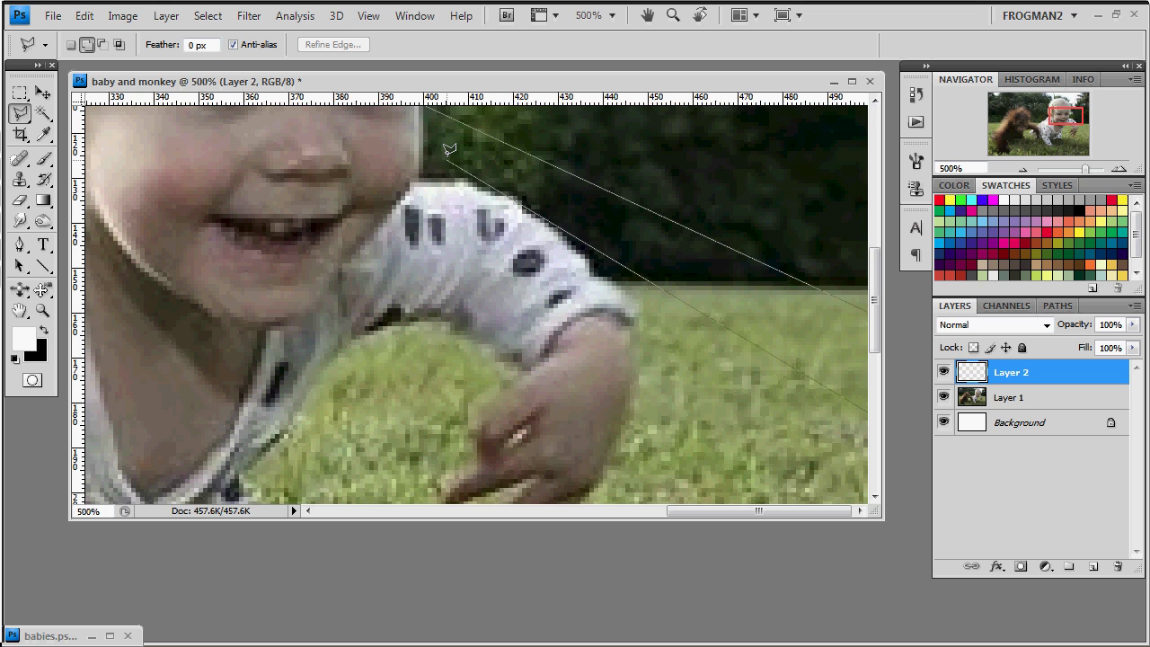
left_click(447, 155)
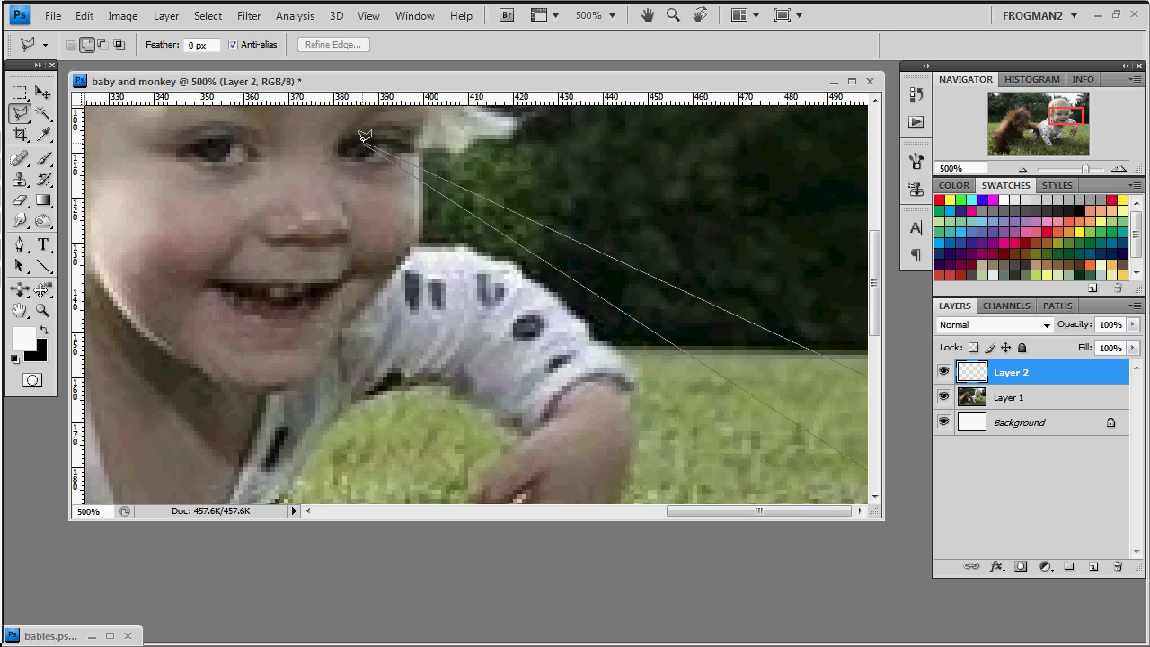
left_click(363, 137)
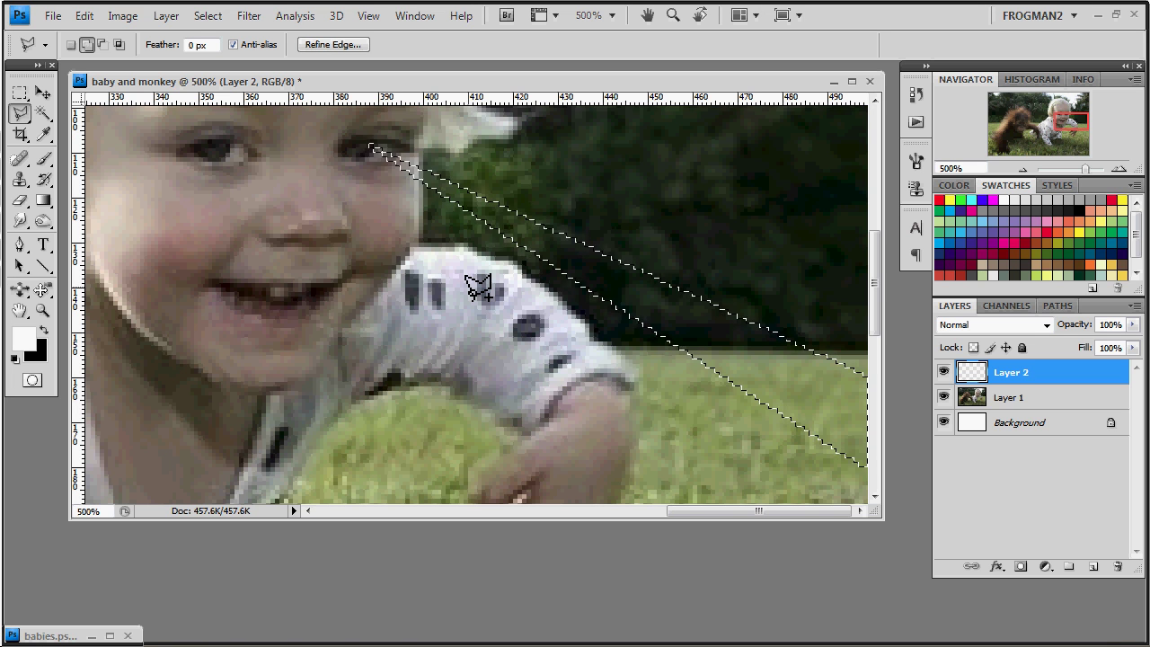
Step: Fill the wedge with white, deselect it, and start a second outline at the other eye
key("alt")
key("alt+BackSpace")
key("shift")
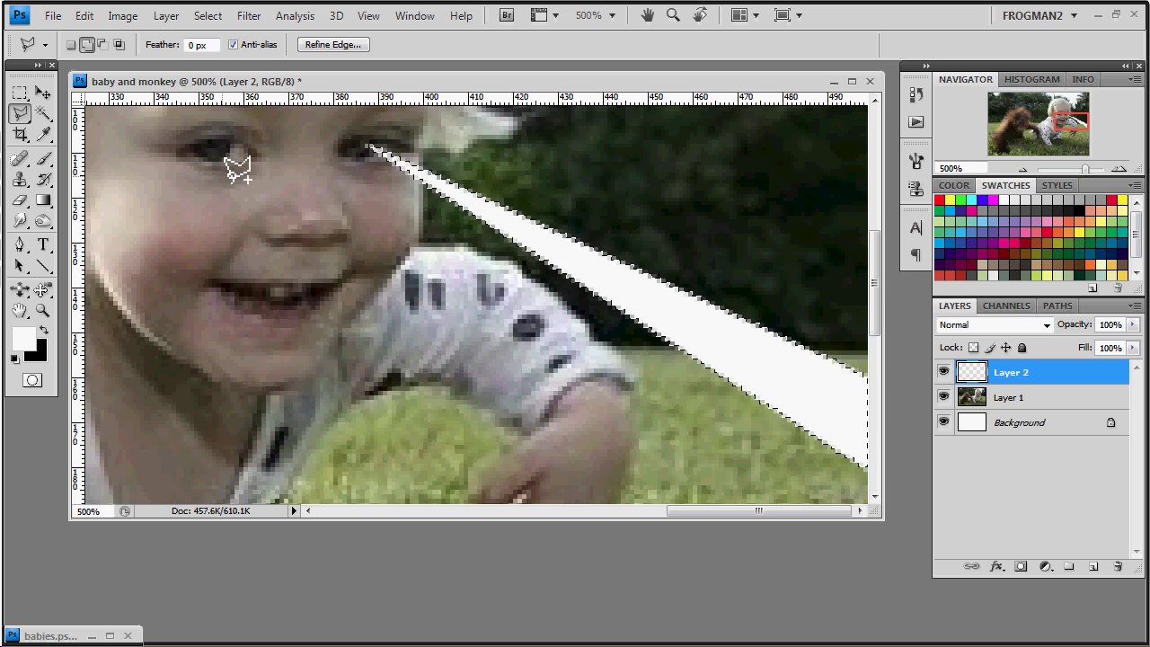
right_click(225, 150)
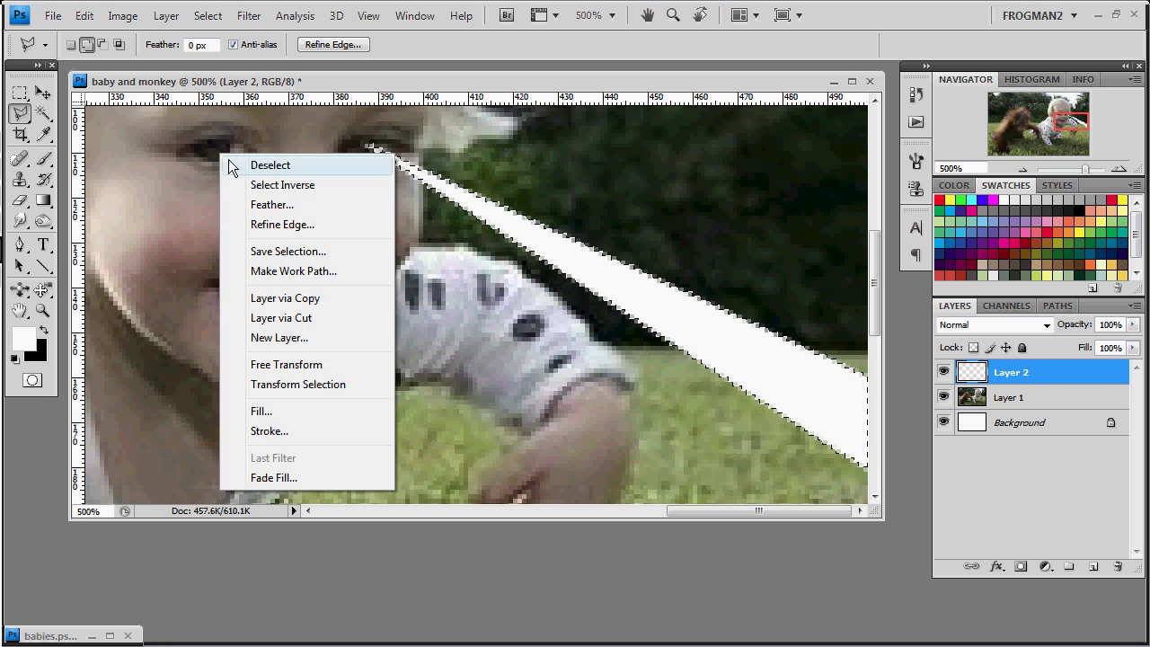
left_click(231, 162)
left_click(218, 147)
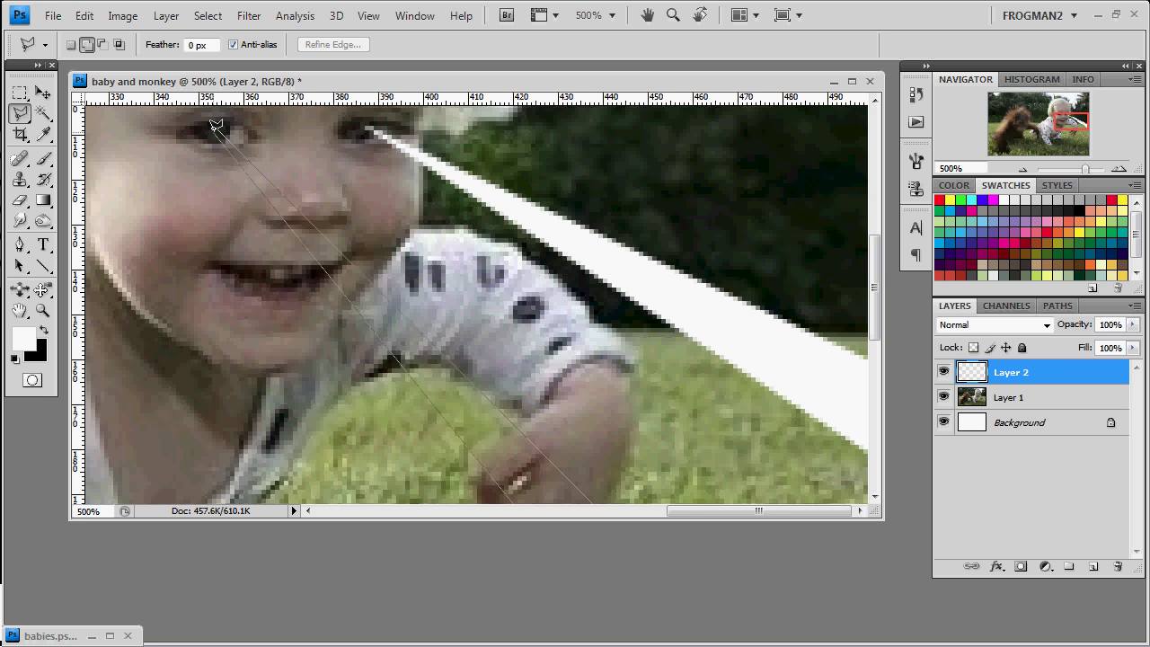
Step: Close the second eye's wedge, fill it white, deselect, and zoom out to the whole photo
left_click(216, 131)
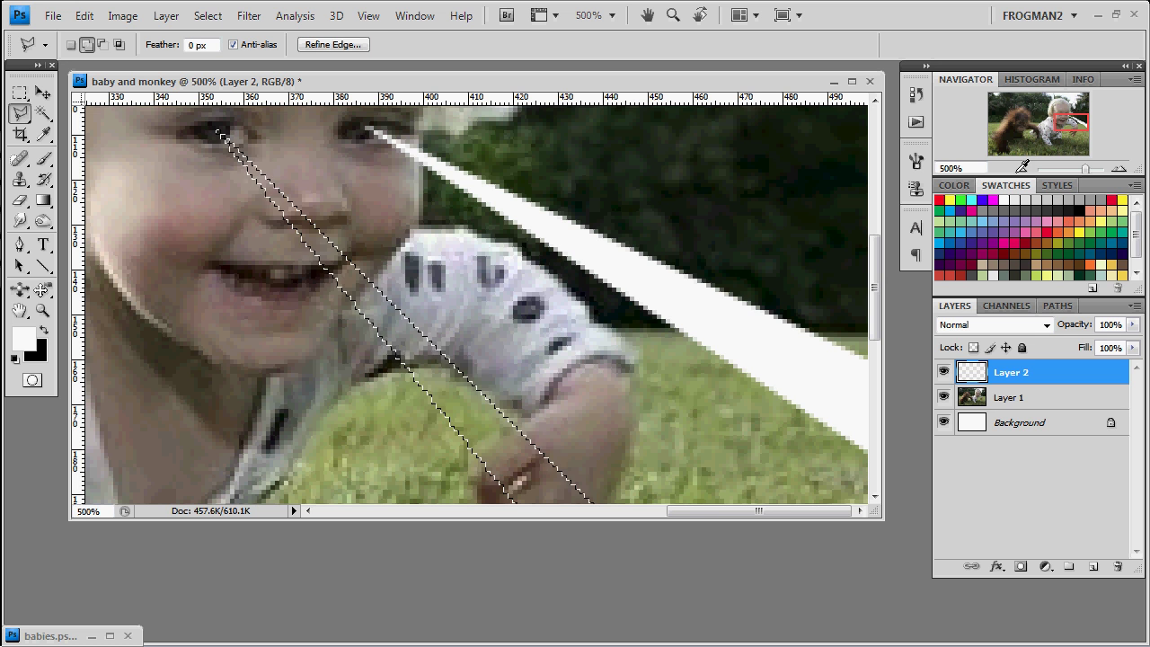
left_click(1022, 169)
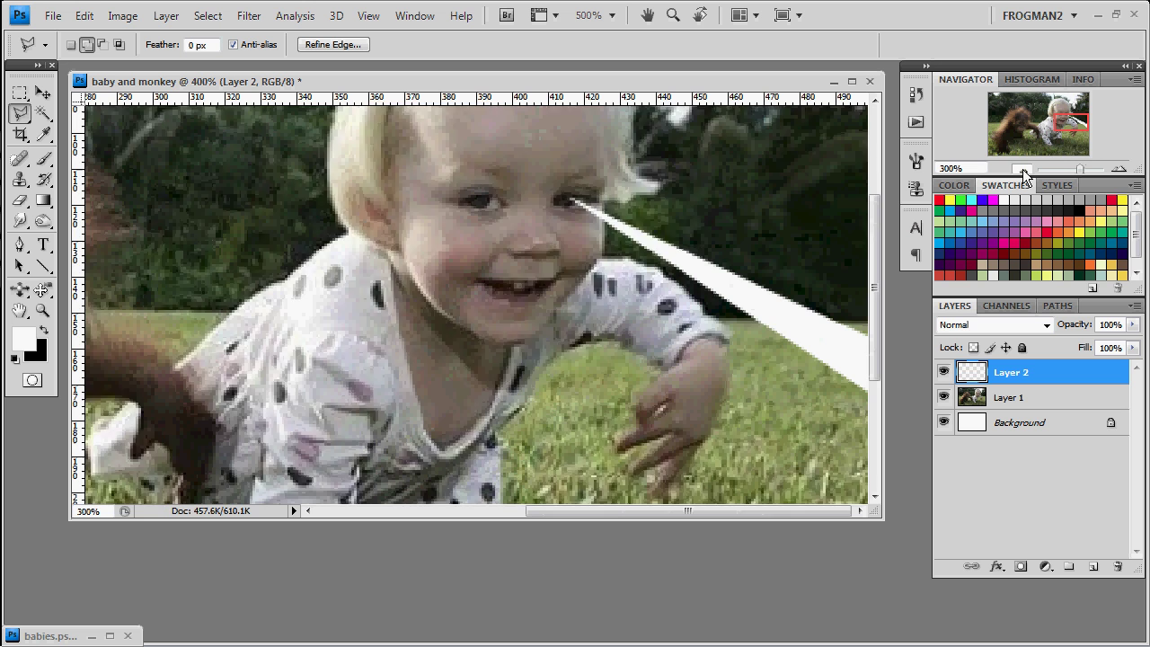
left_click(1022, 169)
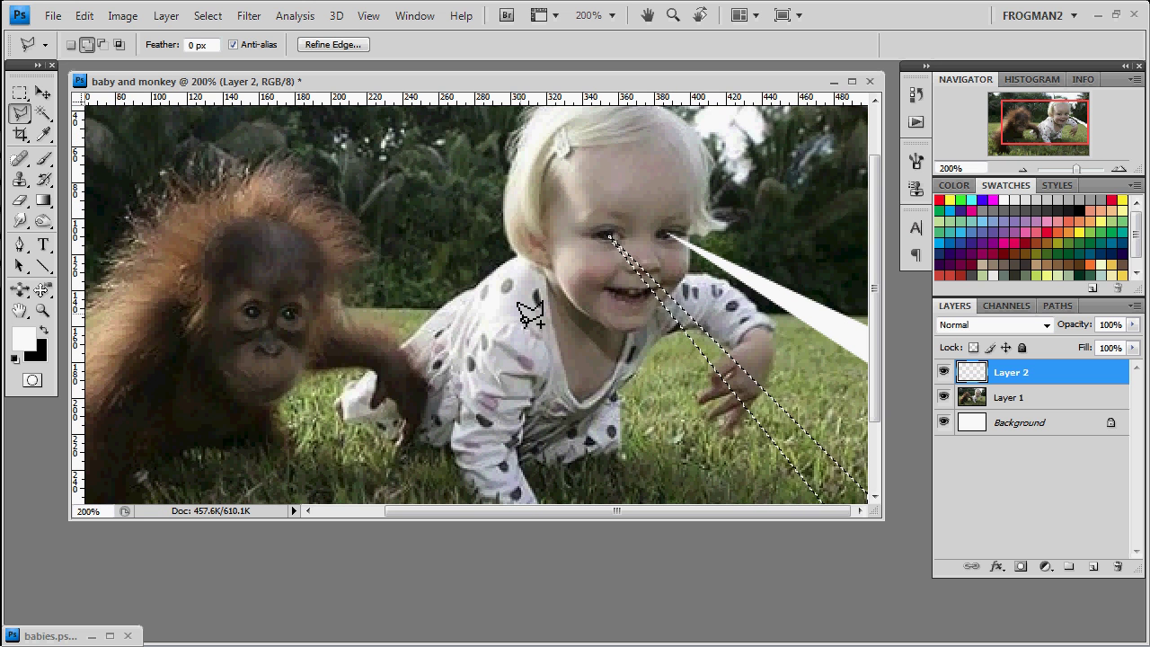
key("shift")
key("alt+BackSpace")
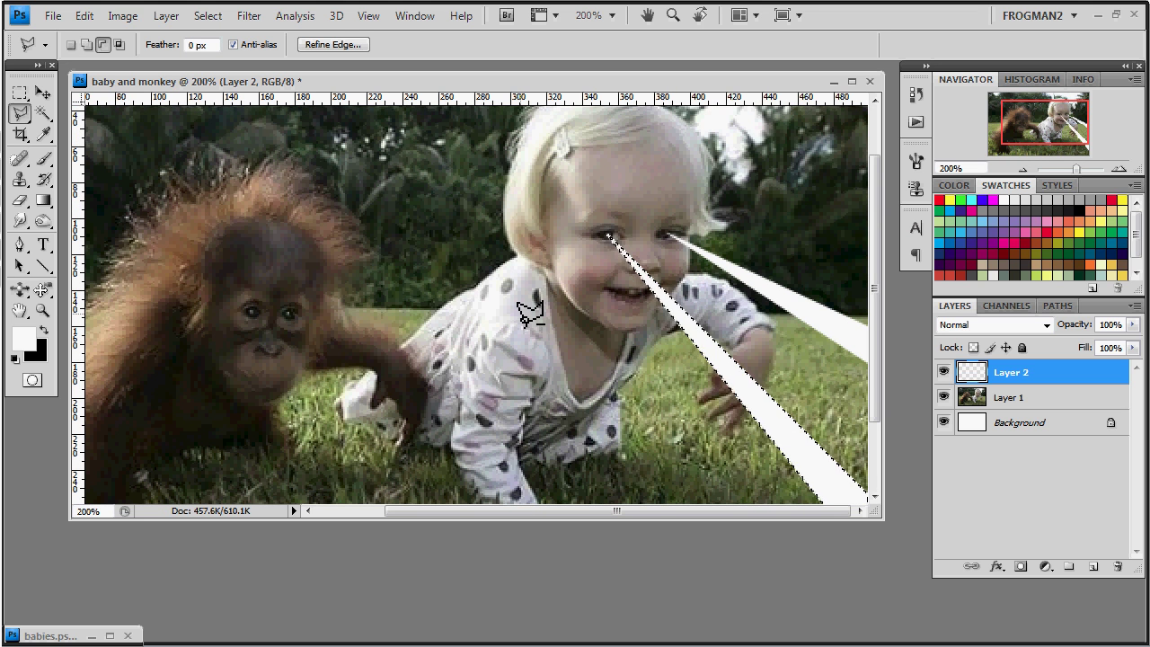
right_click(501, 234)
left_click(547, 246)
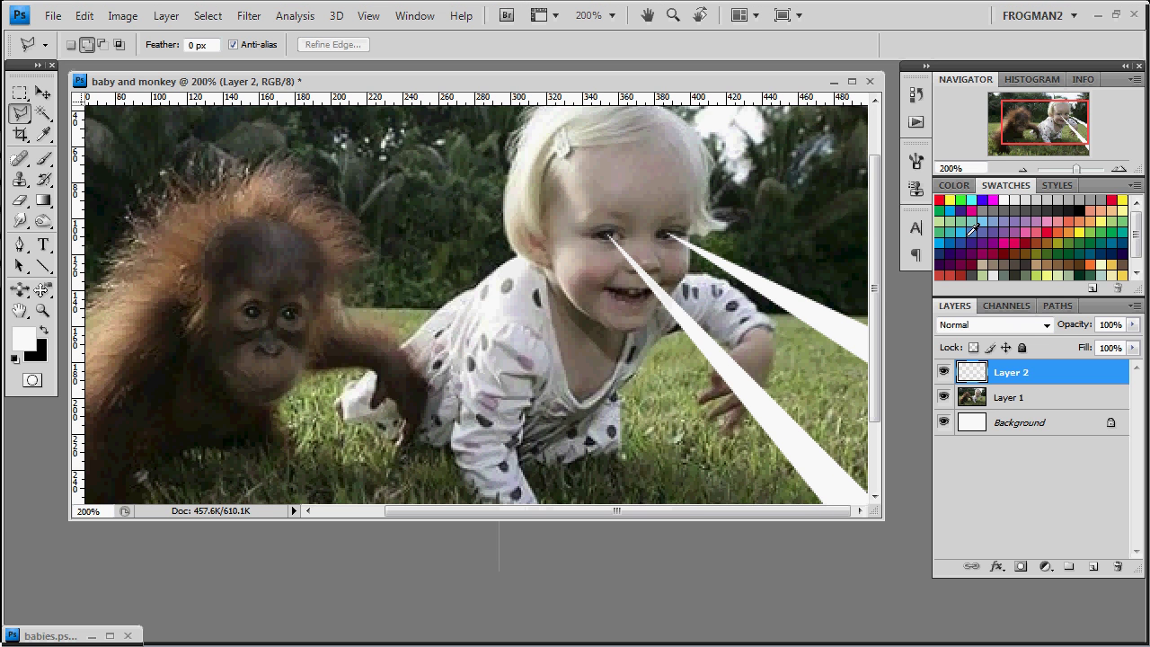
left_click(1024, 169)
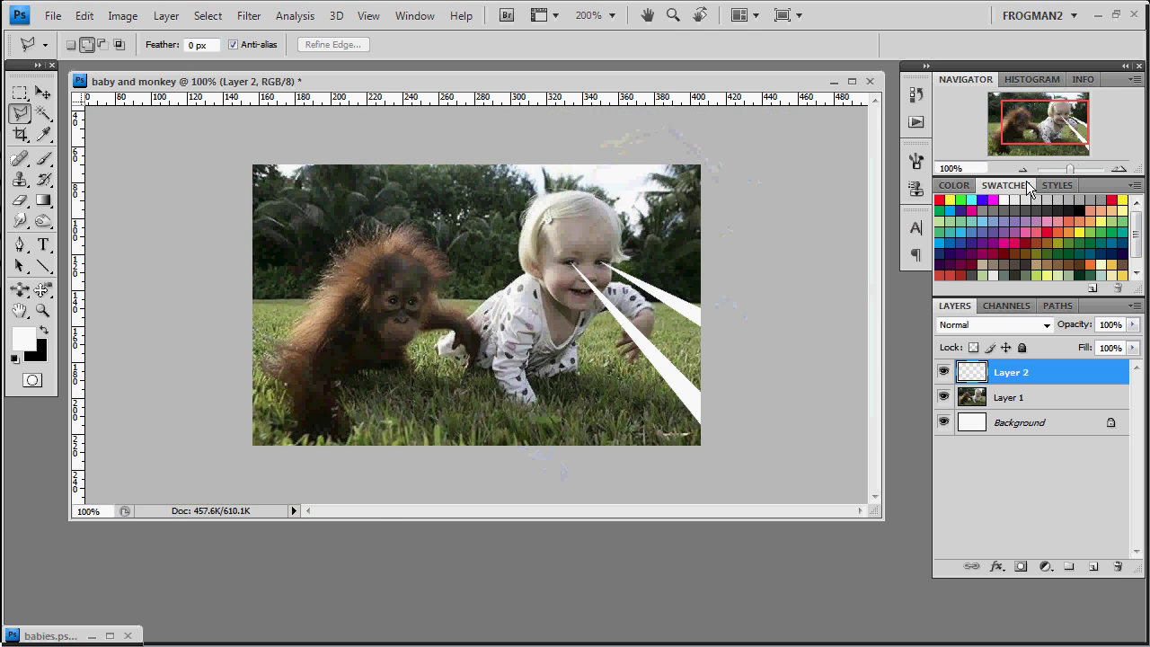
Step: Open Layer 2's Layer Style beside the photo and enable Outer Glow with its settings showing
left_click(1118, 169)
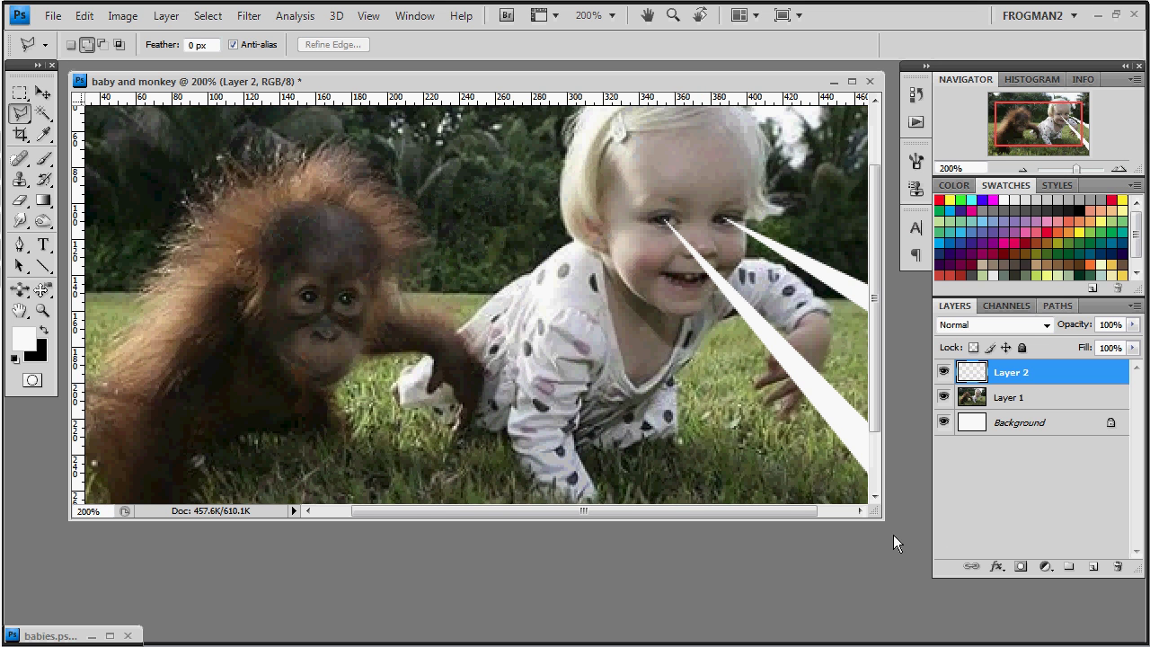
left_click_drag(882, 519, 912, 545)
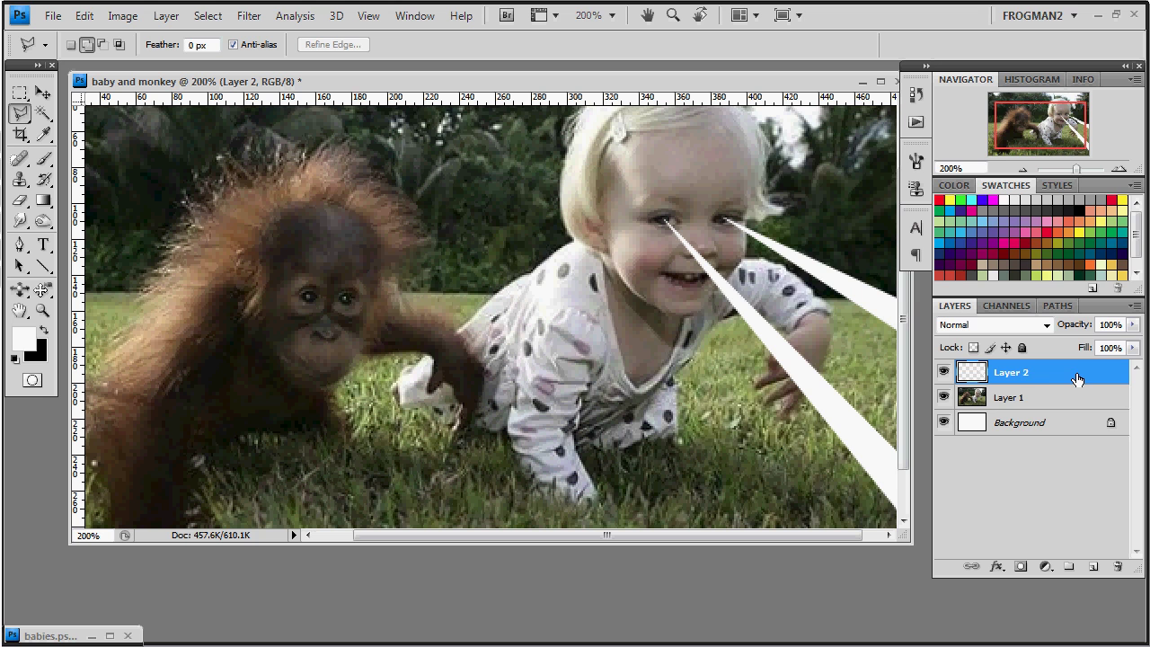
double_click(1077, 379)
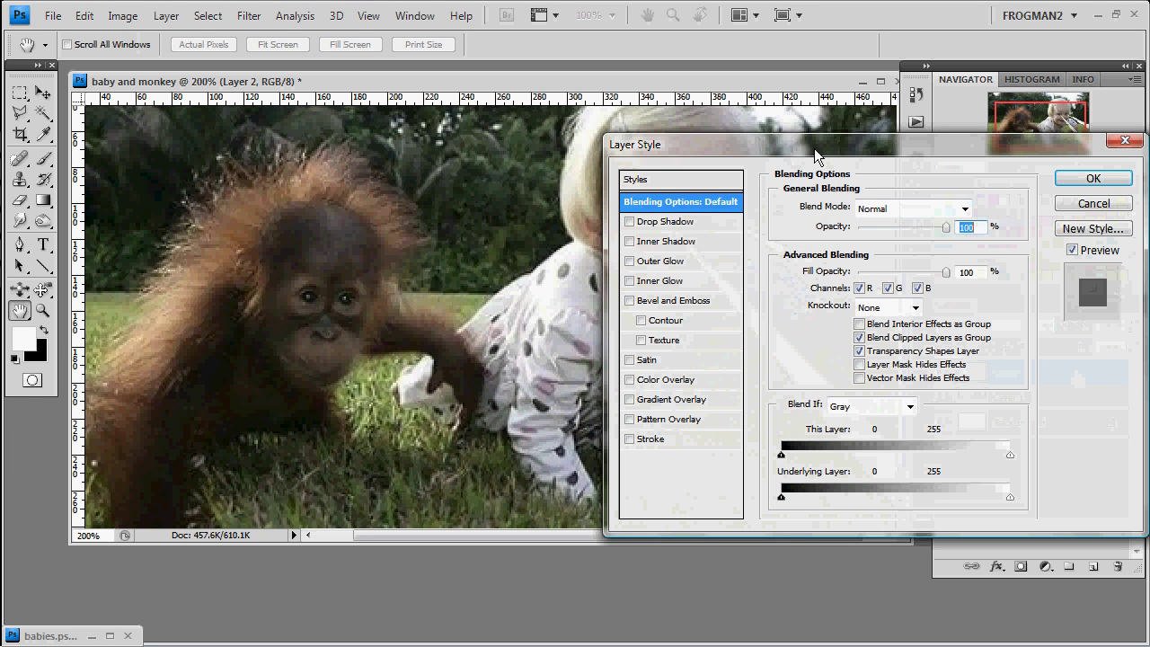
left_click_drag(838, 157, 1070, 186)
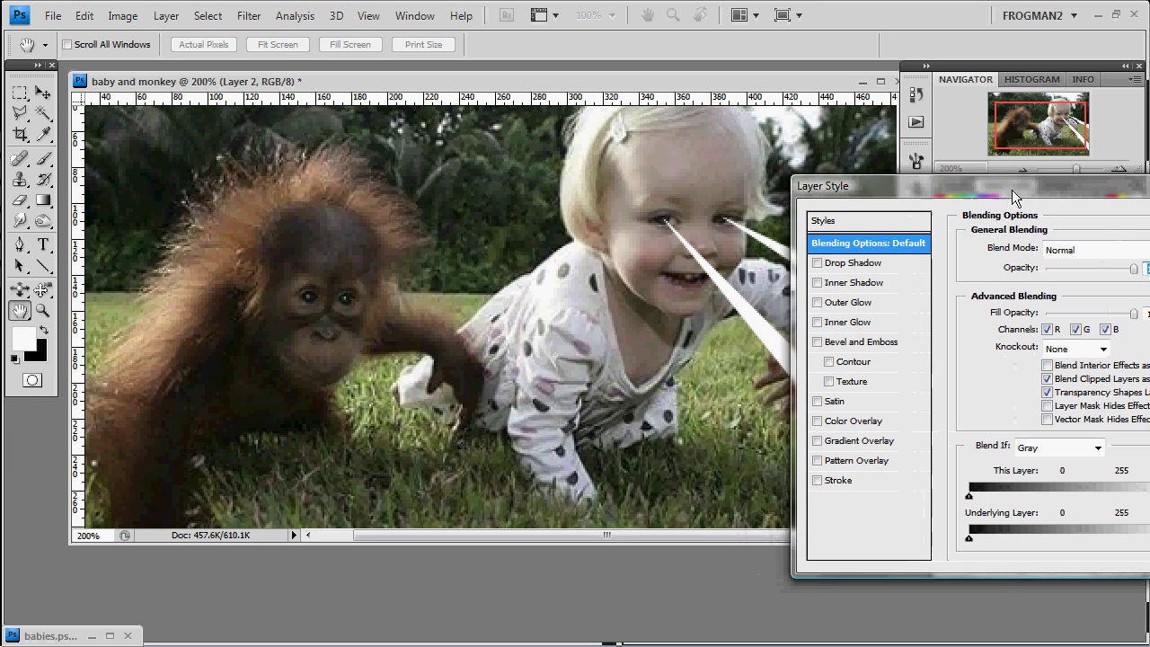
mouse_move(1070, 180)
left_mouse_down()
mouse_move(243, 159)
mouse_move(253, 145)
left_mouse_up()
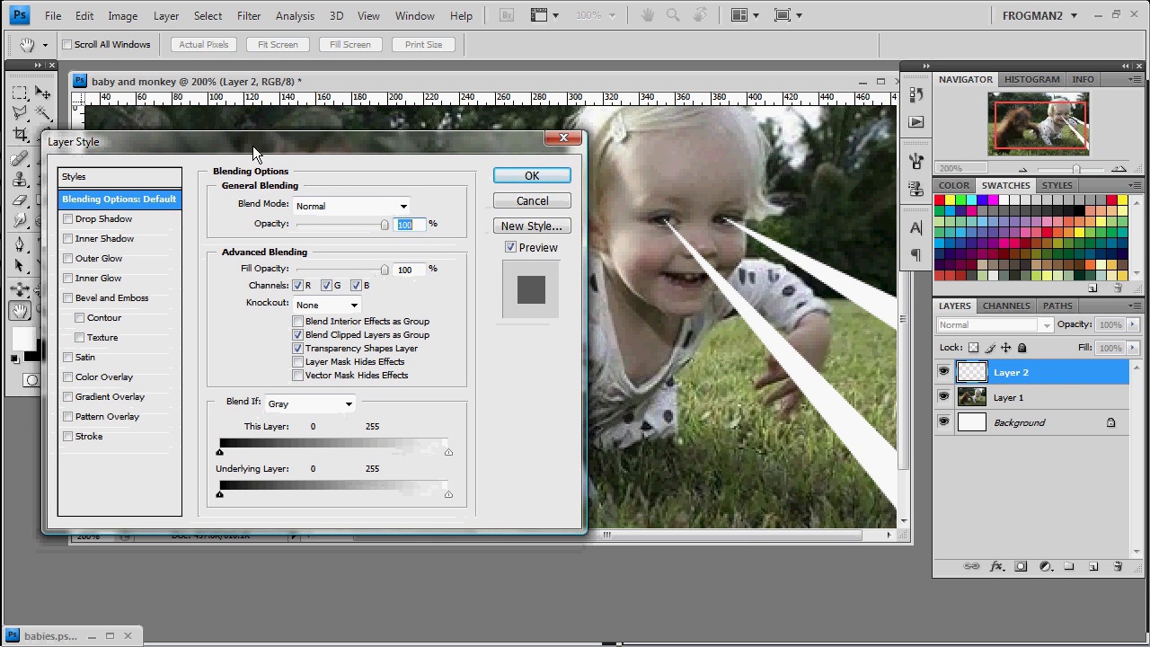
left_click(68, 259)
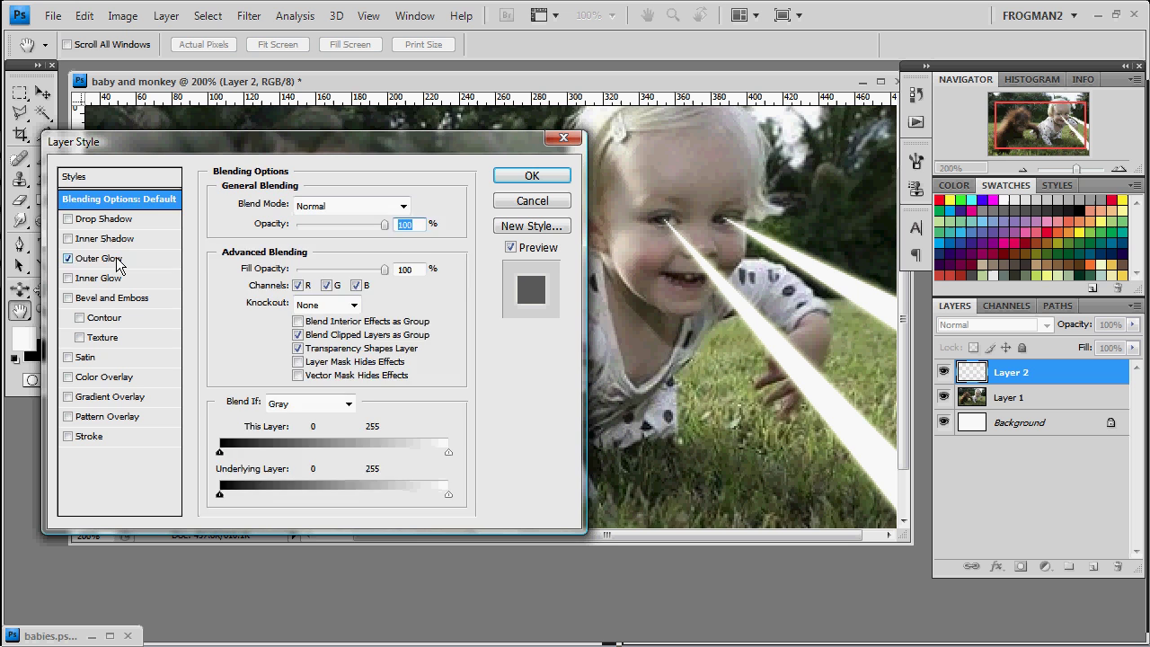
left_click(117, 260)
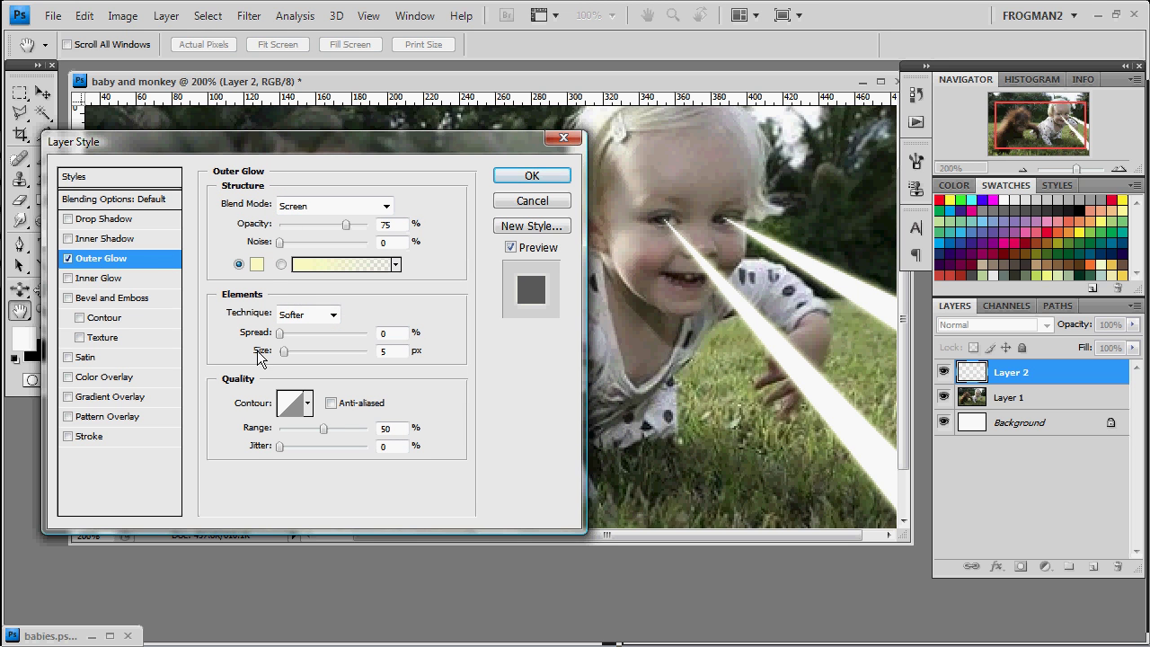
Step: Set the Outer Glow colour to fully saturated pure red (ff0000)
left_click(256, 264)
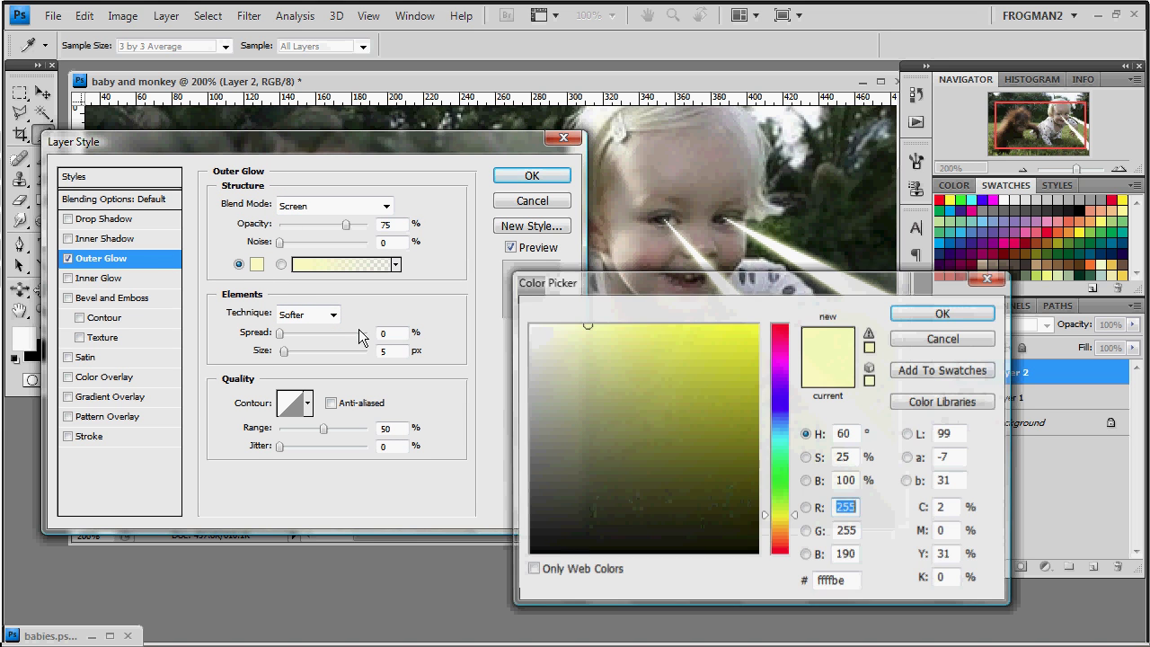
left_click_drag(783, 436, 782, 296)
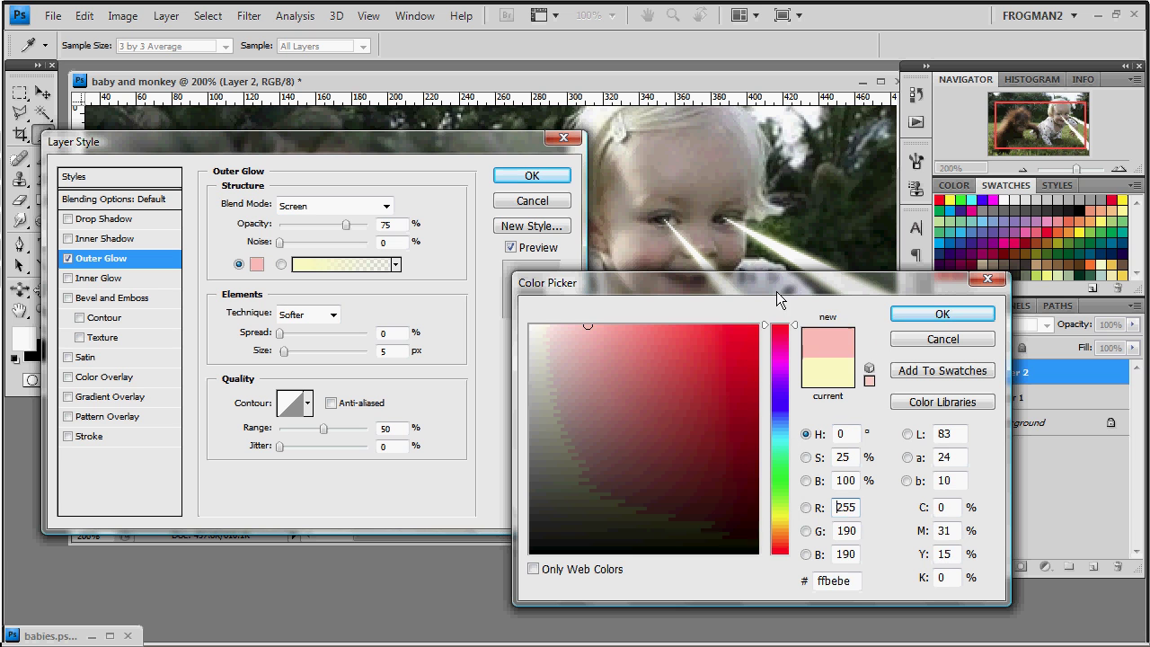
left_click_drag(751, 364, 779, 350)
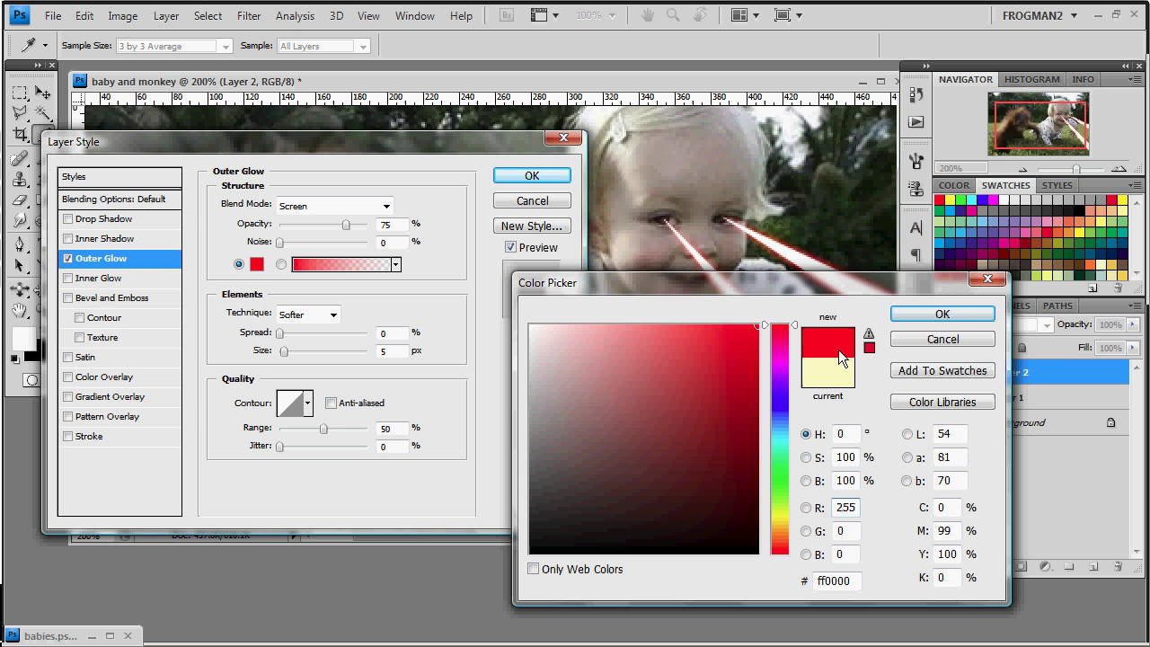
left_click(970, 314)
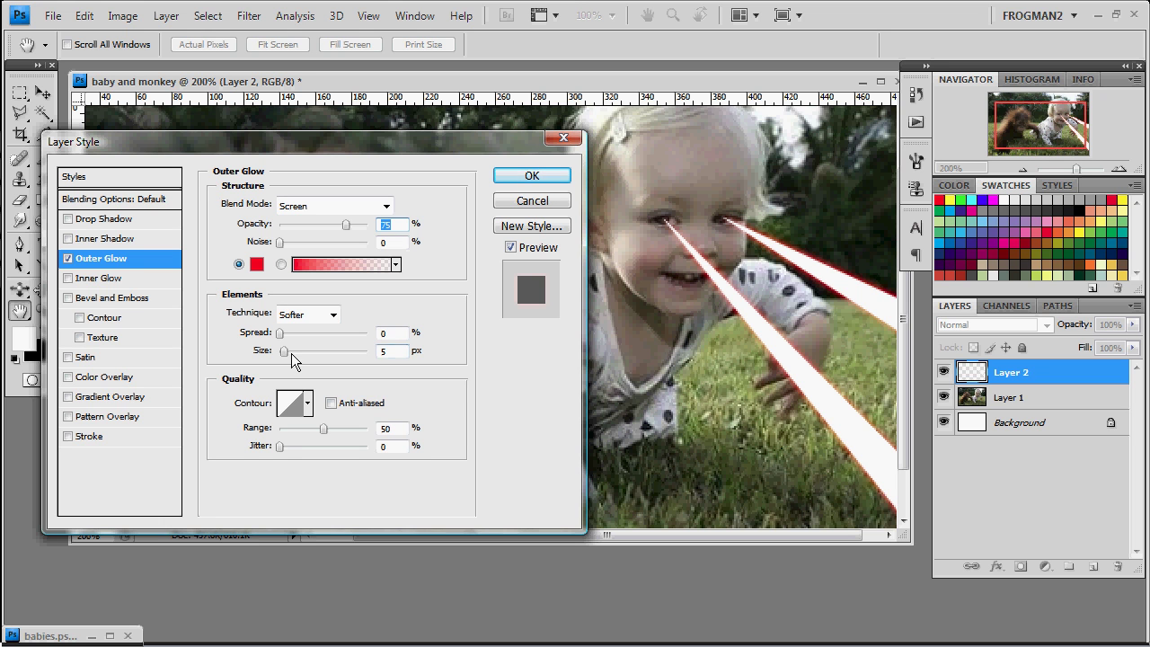
Step: Raise the Outer Glow size to about 23 px and apply the layer style
left_click(388, 353)
key("Up")
key("Up")
key("Up")
key("Up")
key("Up")
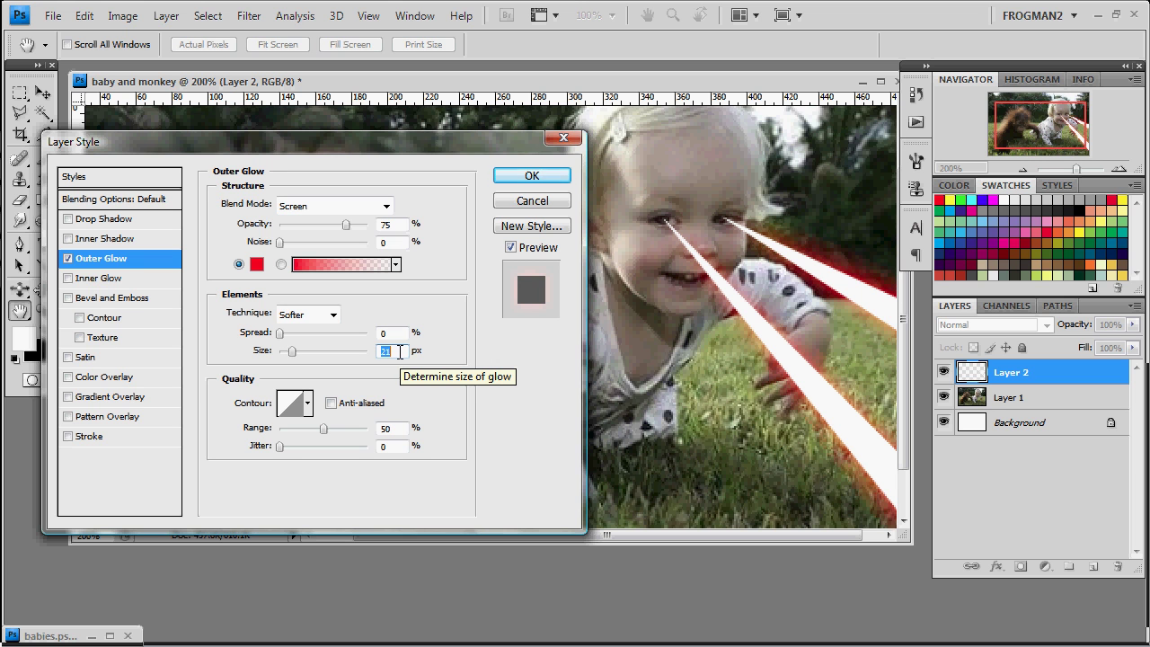
key("Up")
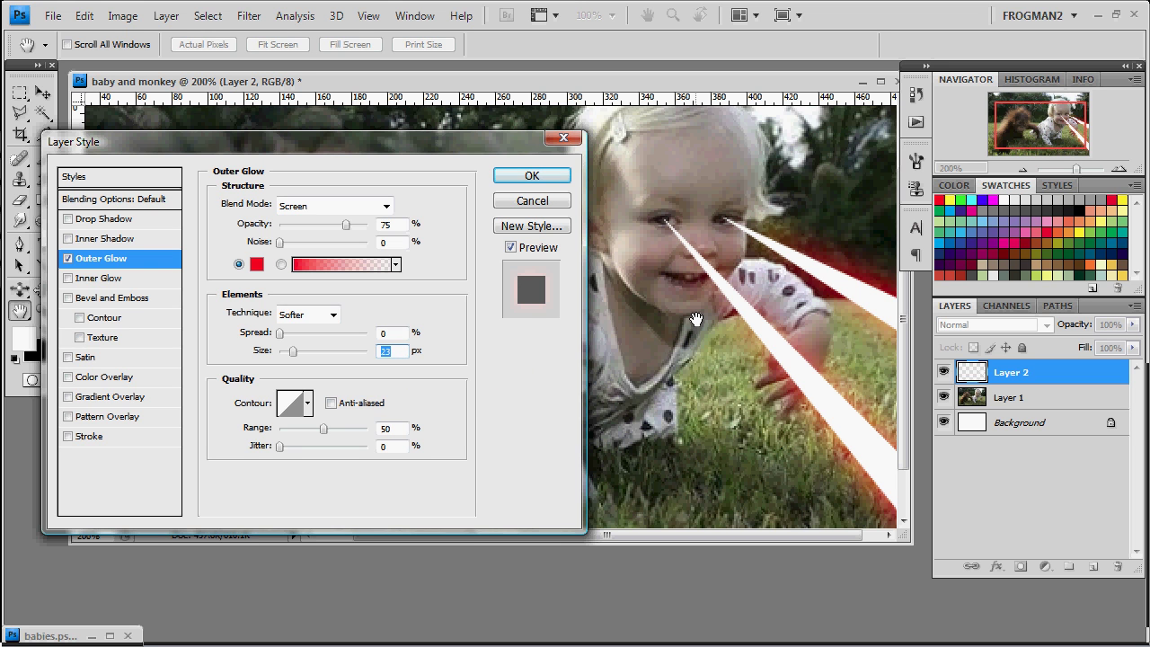
left_click(531, 177)
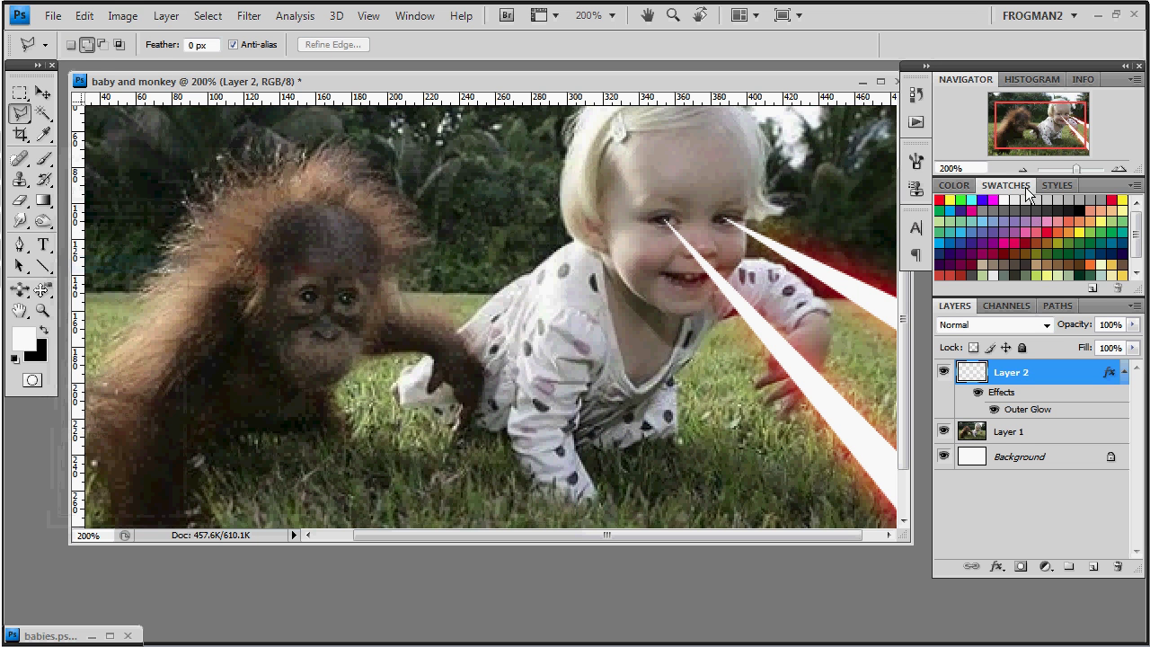
Step: View the photo at 100% and duplicate Layer 2 as Layer 2 copy
left_click(1023, 170)
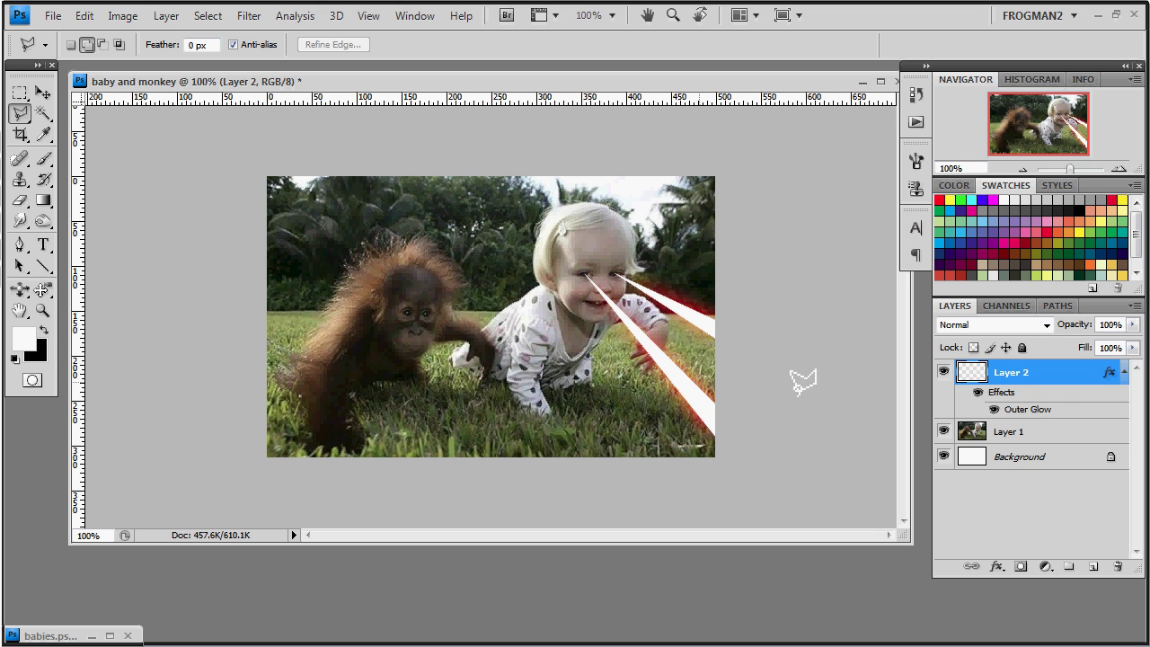
right_click(1063, 382)
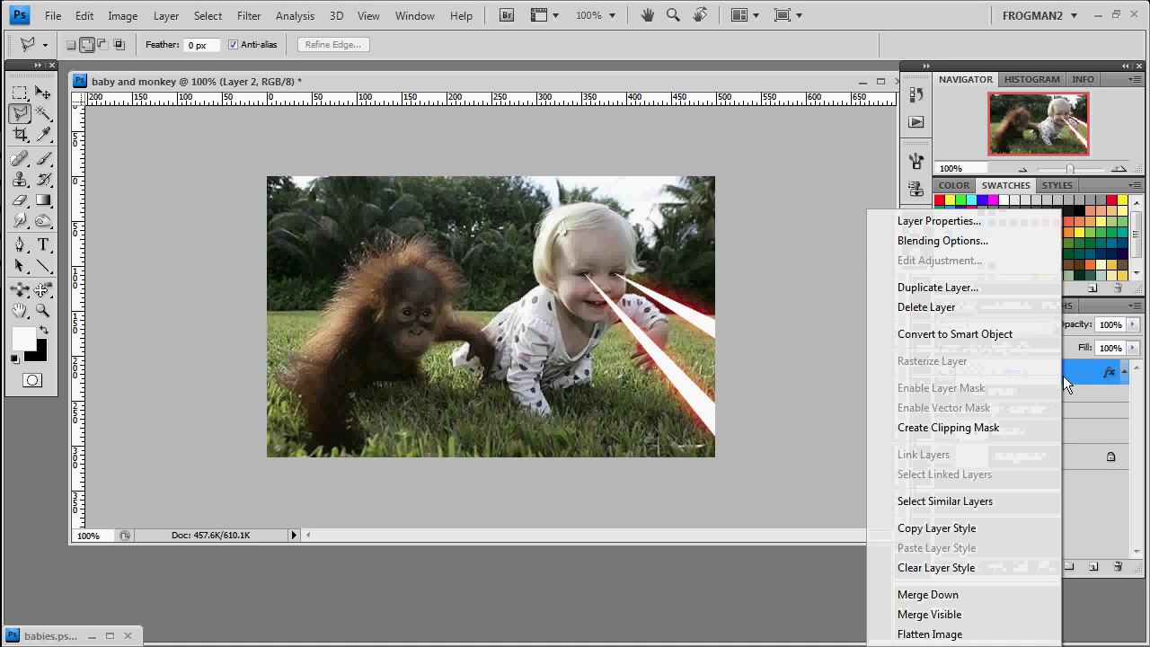
left_click(994, 288)
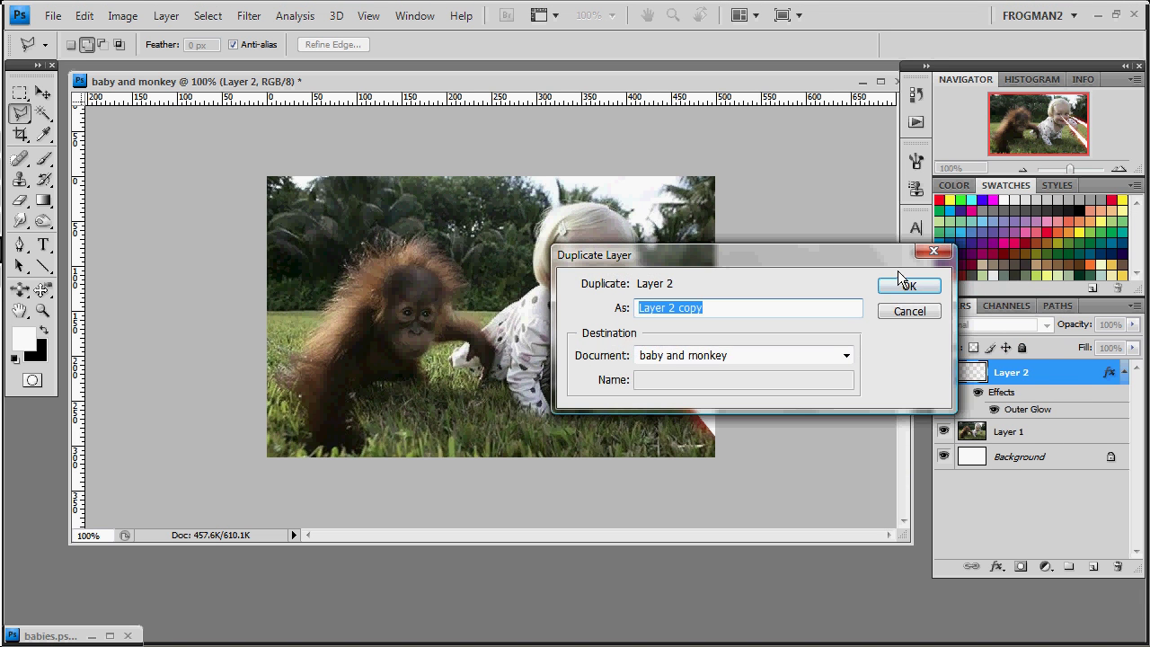
left_click(894, 277)
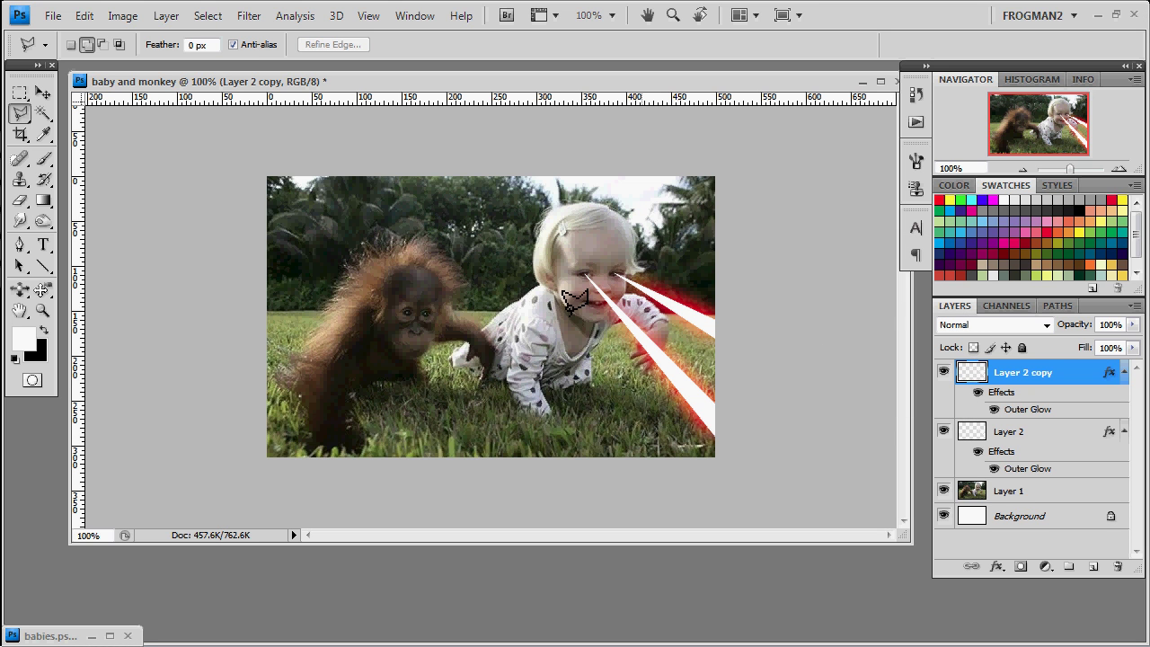
Step: Apply a 2.7-pixel Gaussian Blur to Layer 2 copy, comparing with preview off and on
left_click(248, 16)
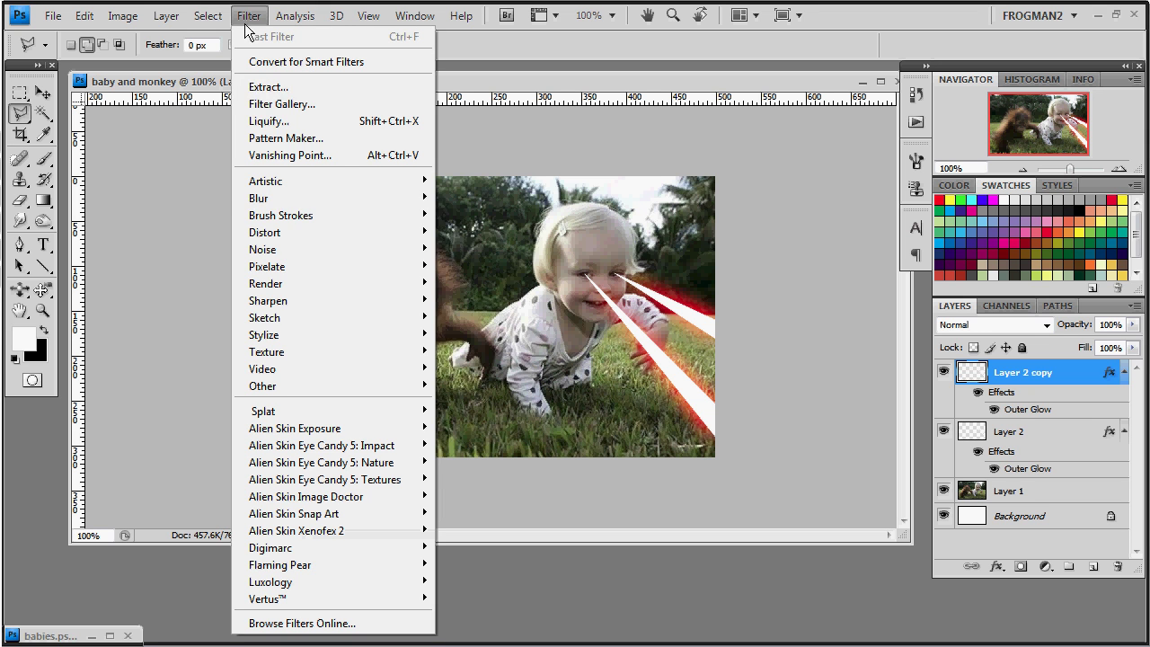
mouse_move(332, 198)
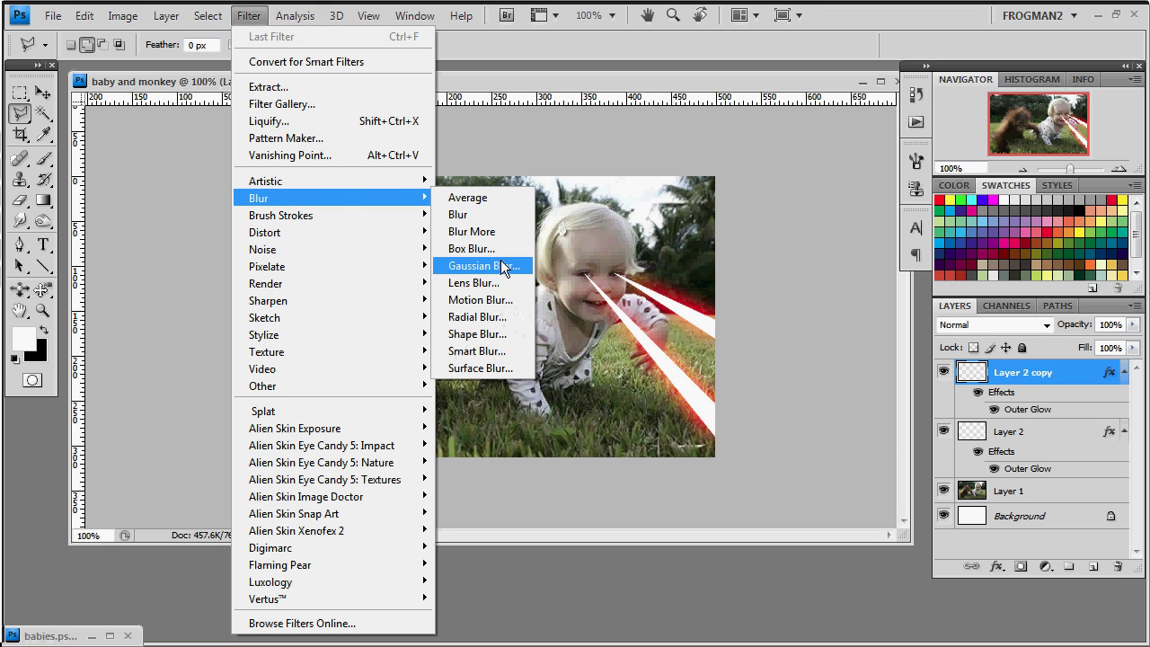
left_click(503, 267)
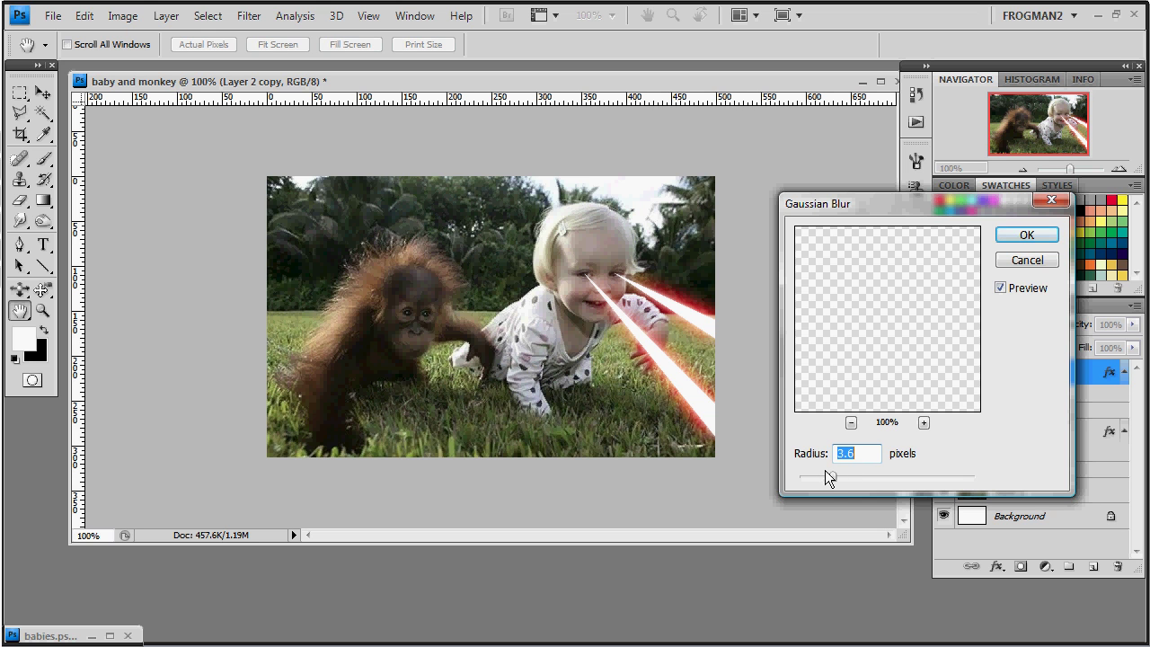
left_click_drag(826, 471, 825, 476)
left_click(1029, 295)
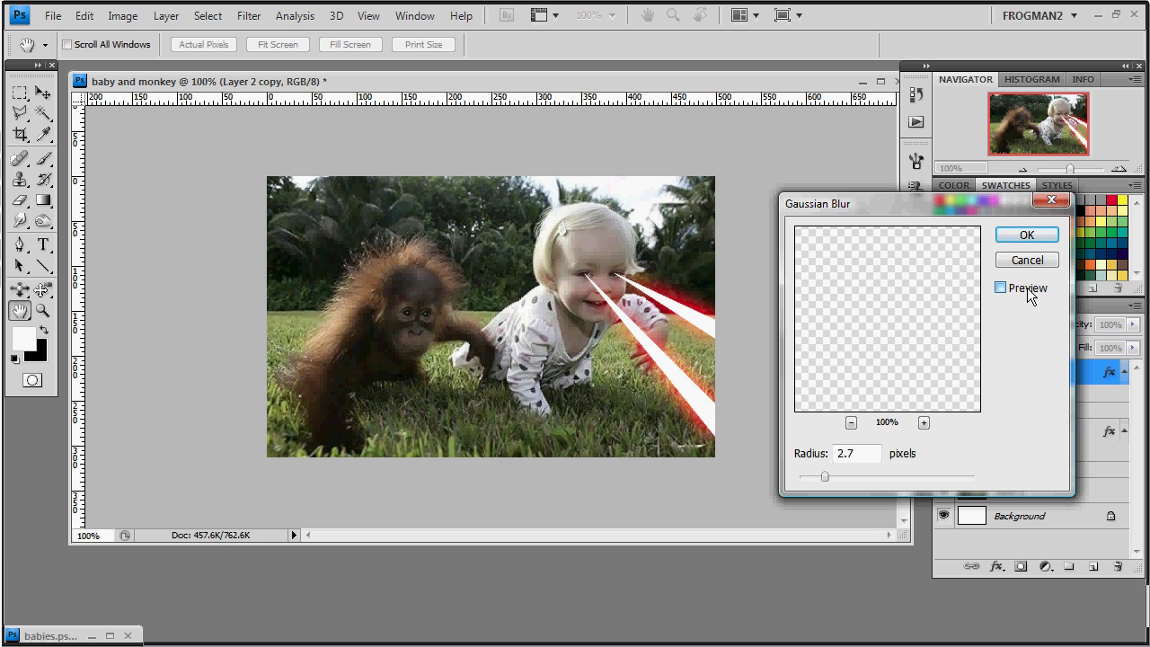
left_click(1029, 296)
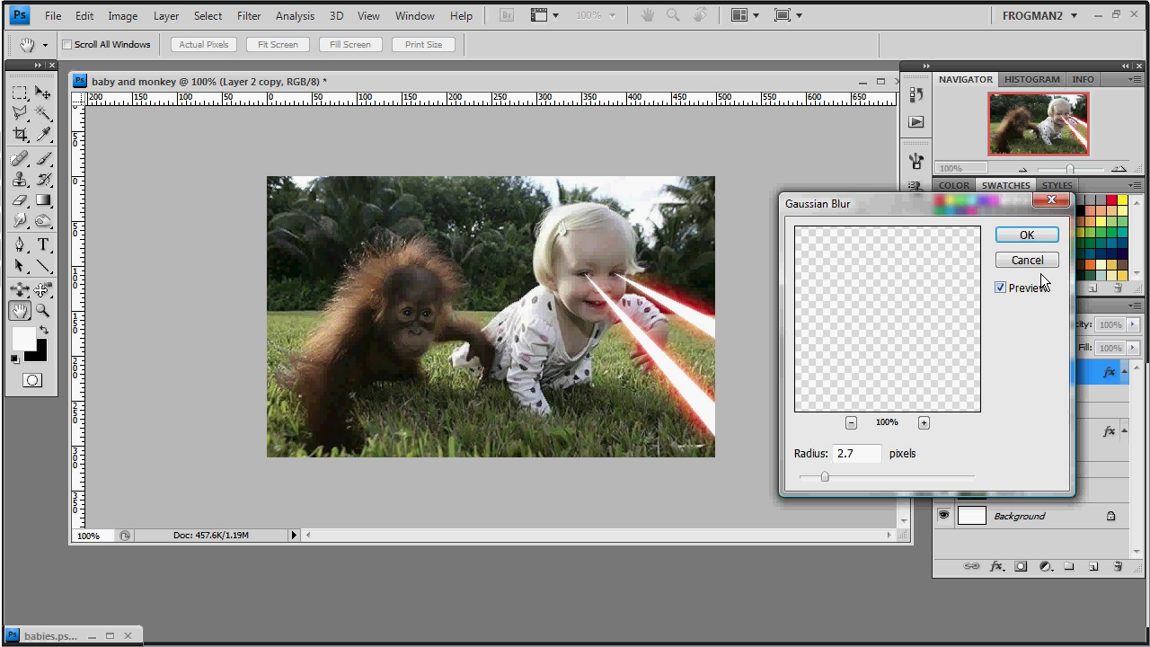
left_click(1041, 237)
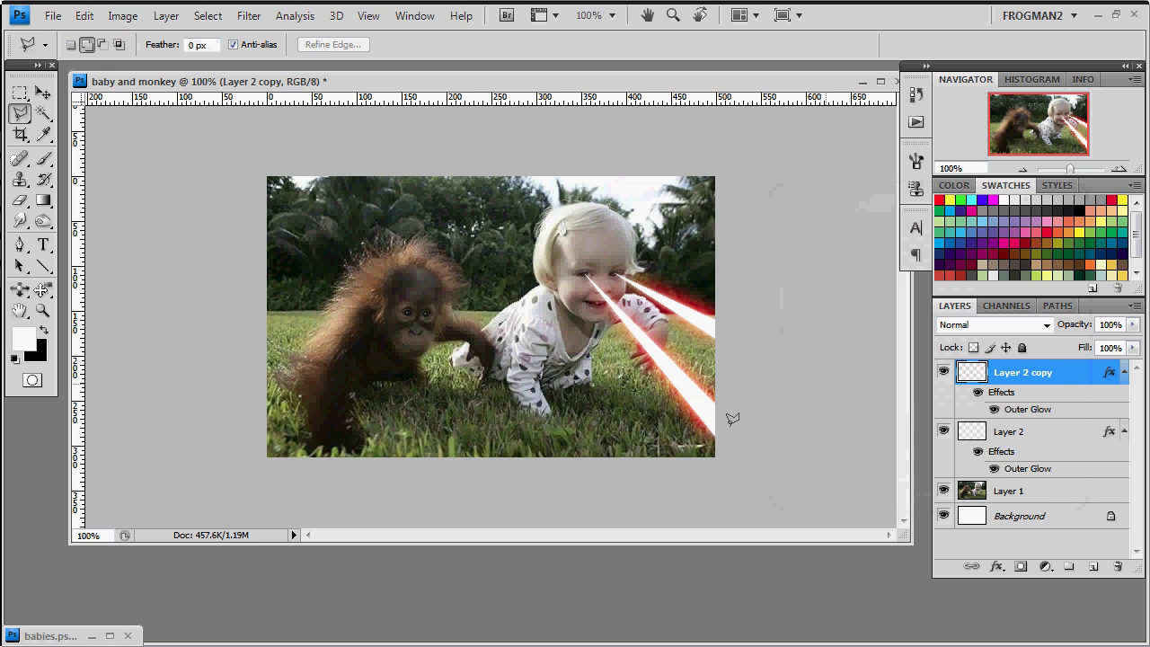